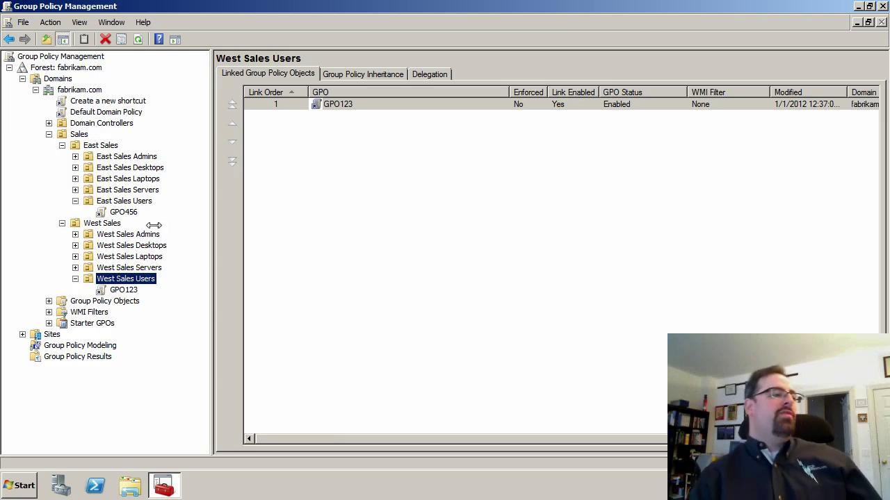
# Step: Check the GPOs linked to East and West Sales Users, then start the Group Policy Modeling Wizard with any domain controller
pyautogui.click(142, 202)
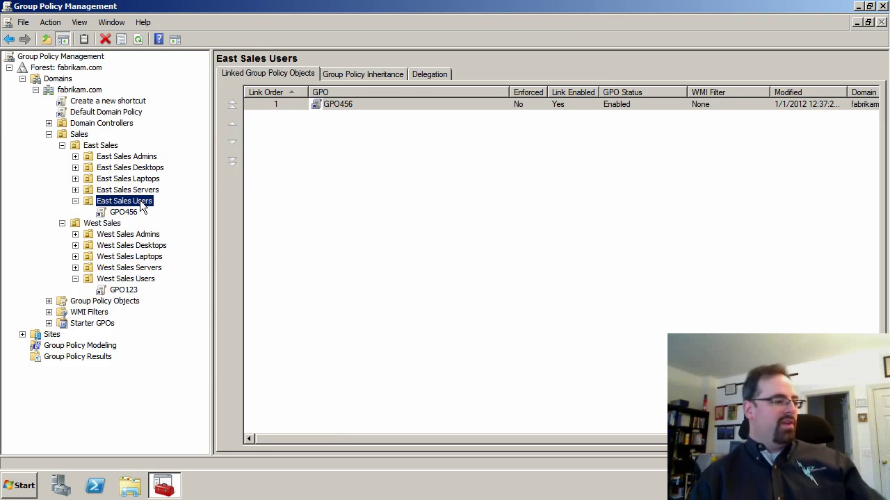
pyautogui.click(131, 279)
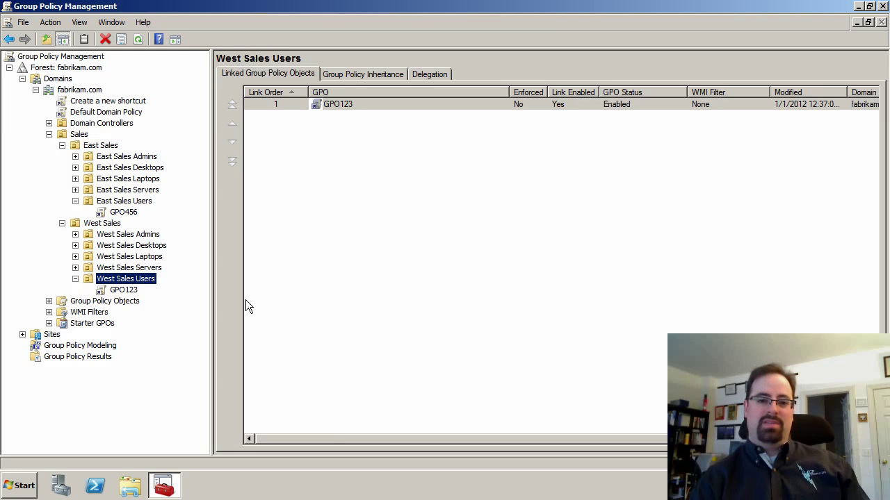
pyautogui.rightClick(106, 346)
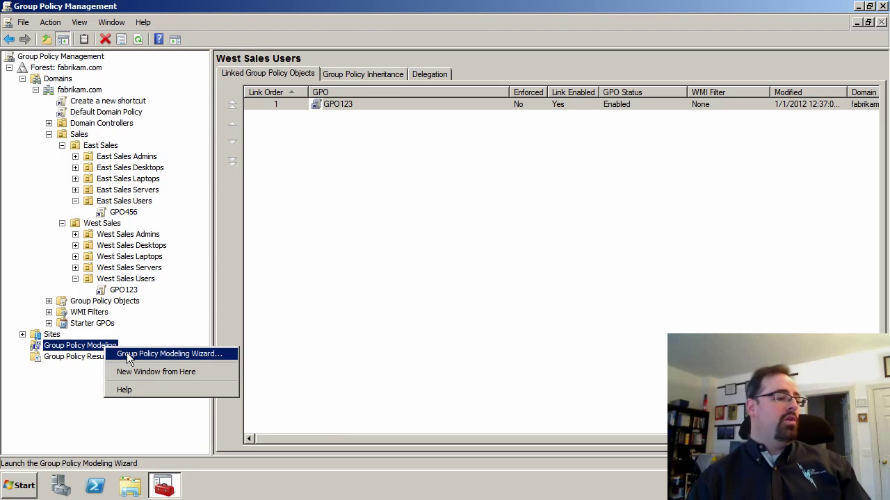
pyautogui.click(126, 354)
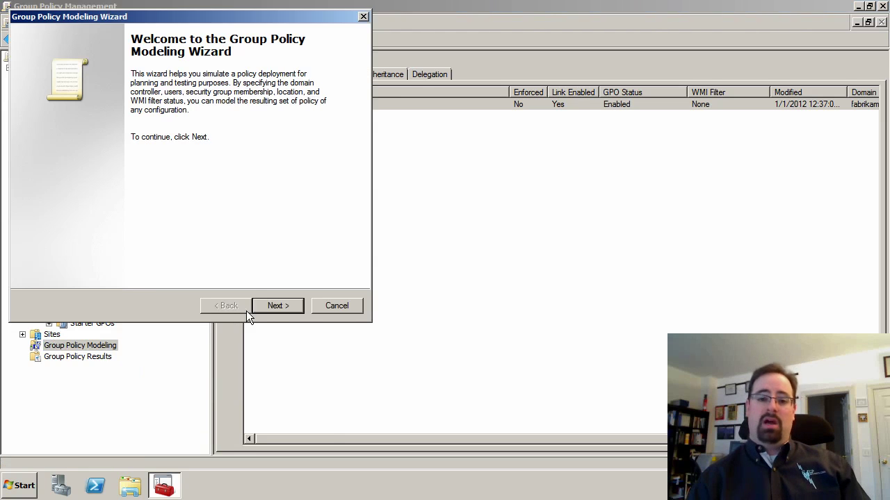
pyautogui.click(270, 306)
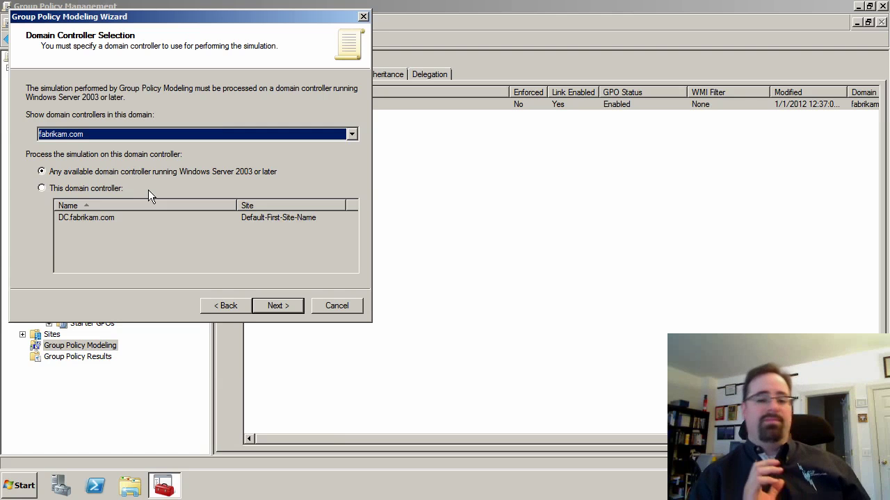
pyautogui.click(272, 306)
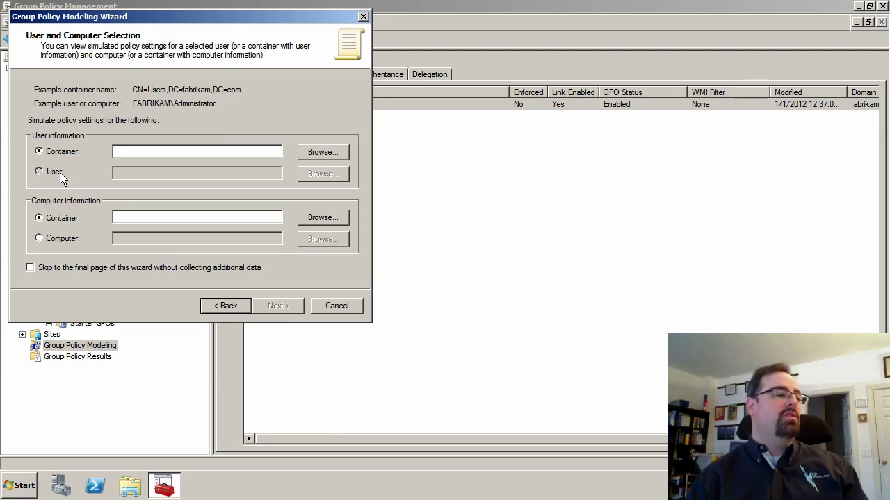
# Step: Simulate user fabrikam\eastsalesuser1 on computer fabrikam\win7computer1
pyautogui.click(59, 172)
pyautogui.write('fab')
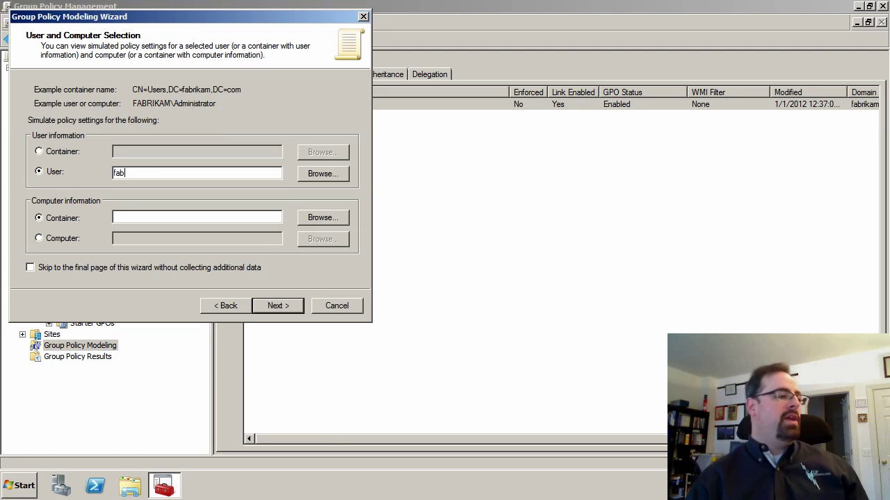
pyautogui.write('rikam\\eastsalesuser1')
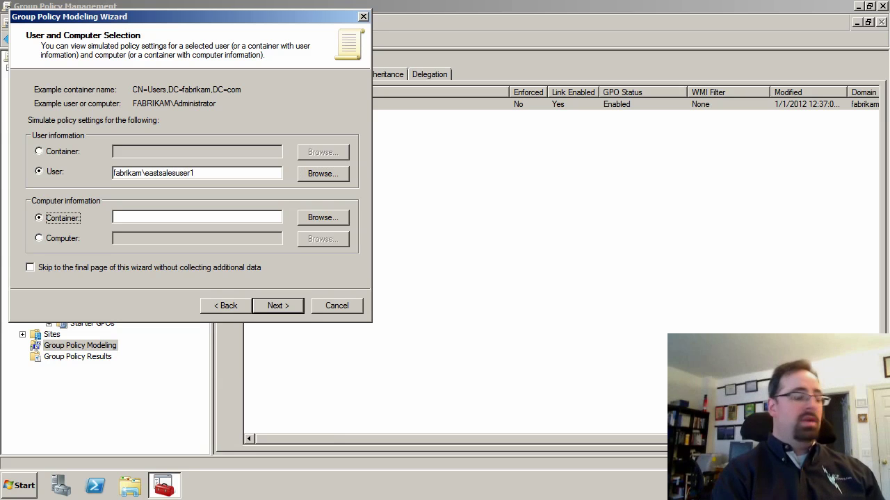
pyautogui.click(61, 238)
pyautogui.write('fabrikam\\')
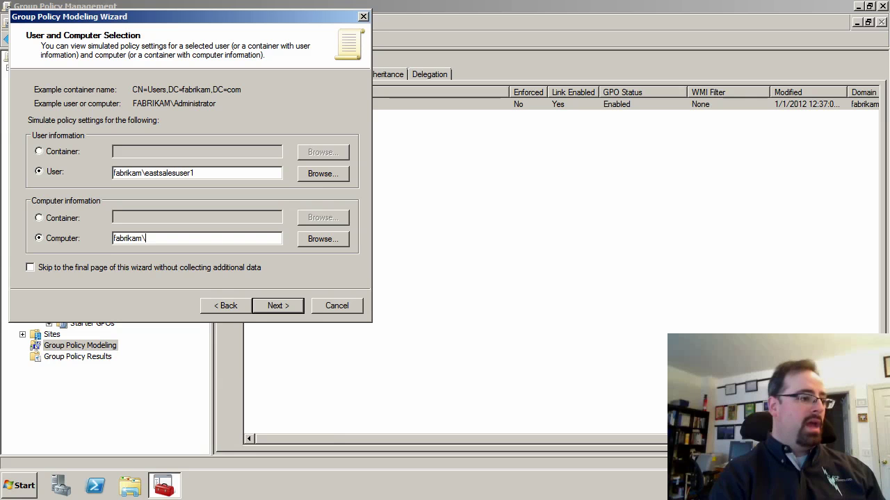
pyautogui.write('win7computer1')
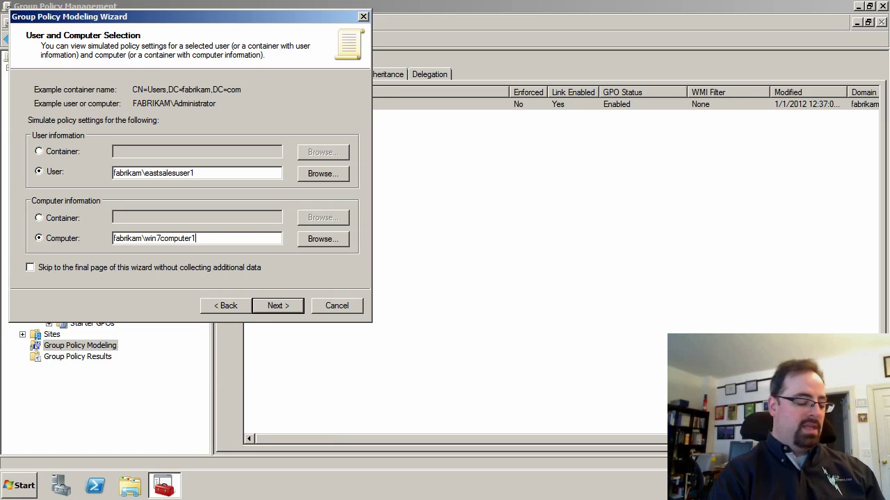
pyautogui.click(272, 307)
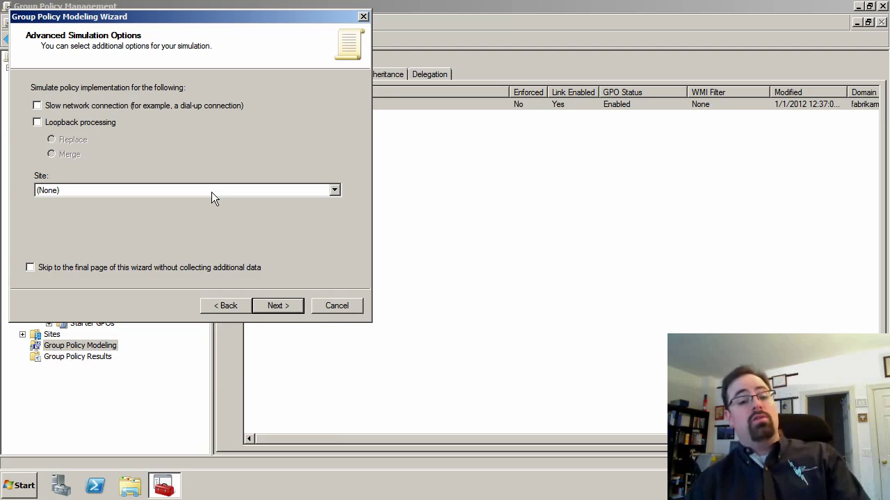
# Step: Set the simulation site to Default-First-Site-Name
pyautogui.click(212, 192)
pyautogui.click(199, 213)
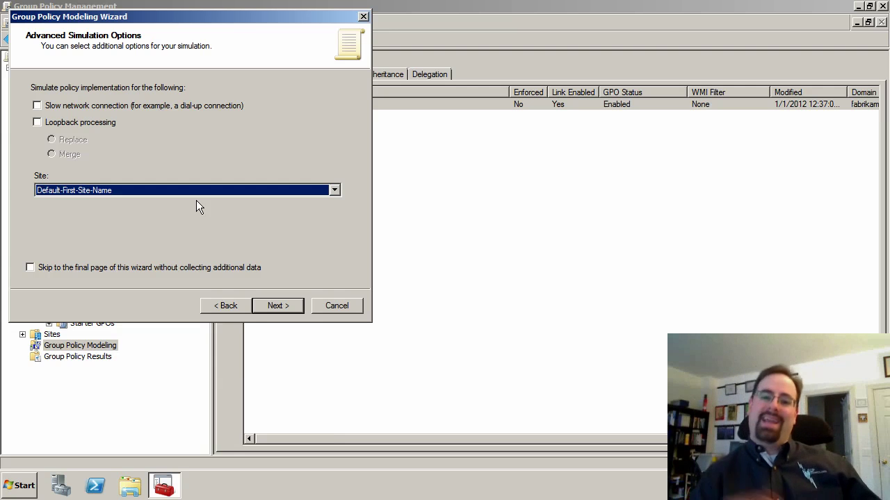
pyautogui.click(268, 305)
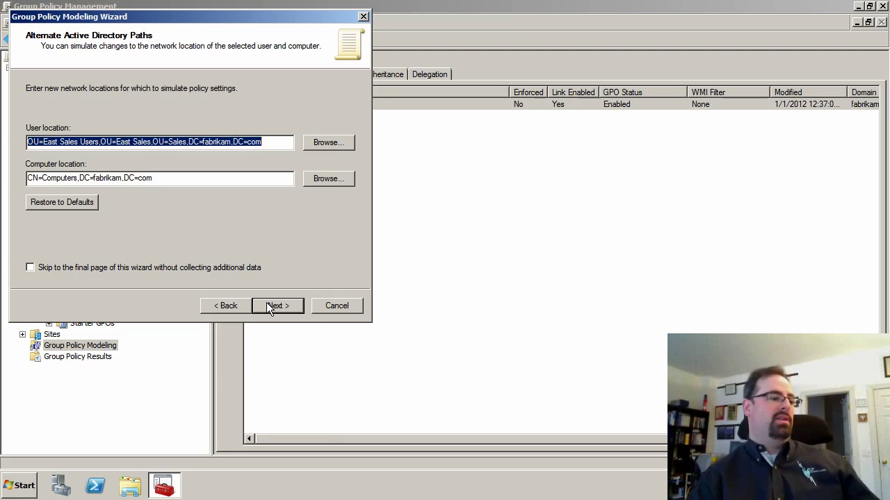
# Step: Set the simulated user location to the Sales > West Sales > West Sales Users OU
pyautogui.click(330, 144)
pyautogui.click(97, 112)
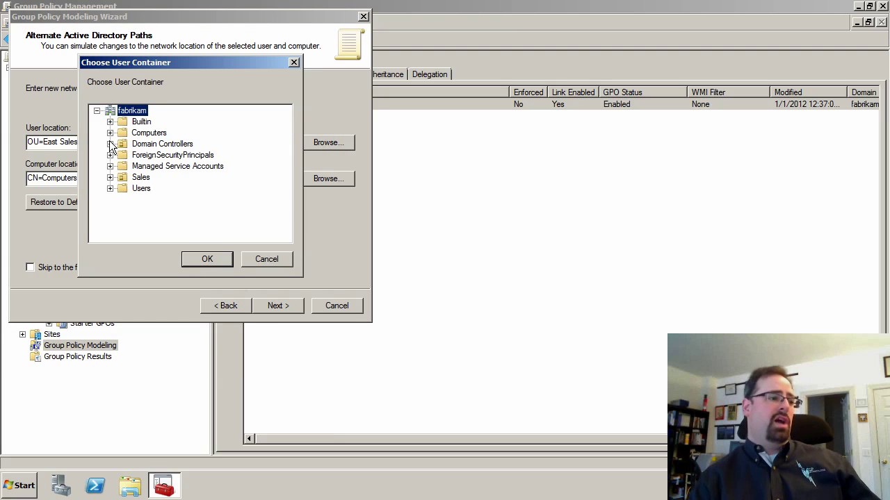
pyautogui.click(109, 177)
pyautogui.click(123, 200)
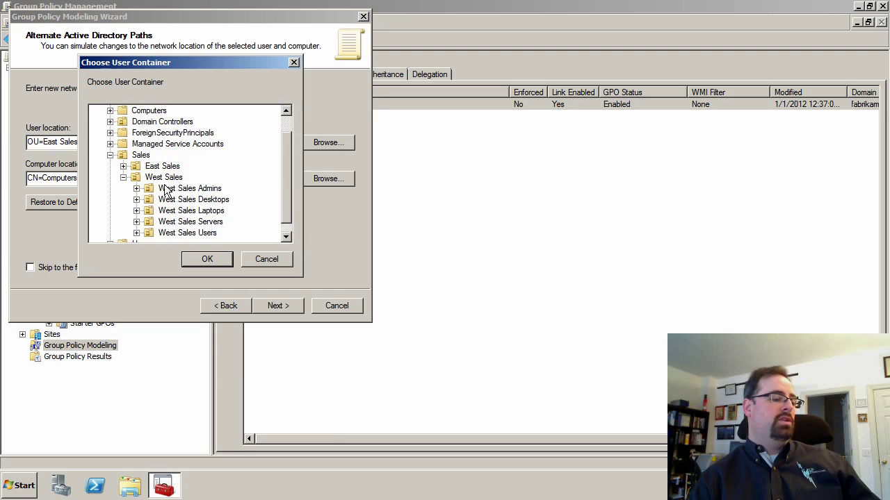
pyautogui.click(169, 178)
pyautogui.click(204, 235)
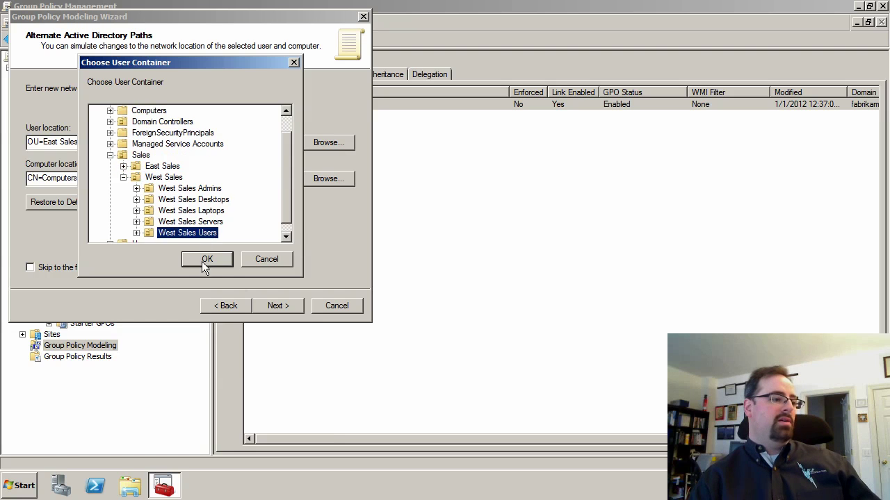
pyautogui.click(206, 262)
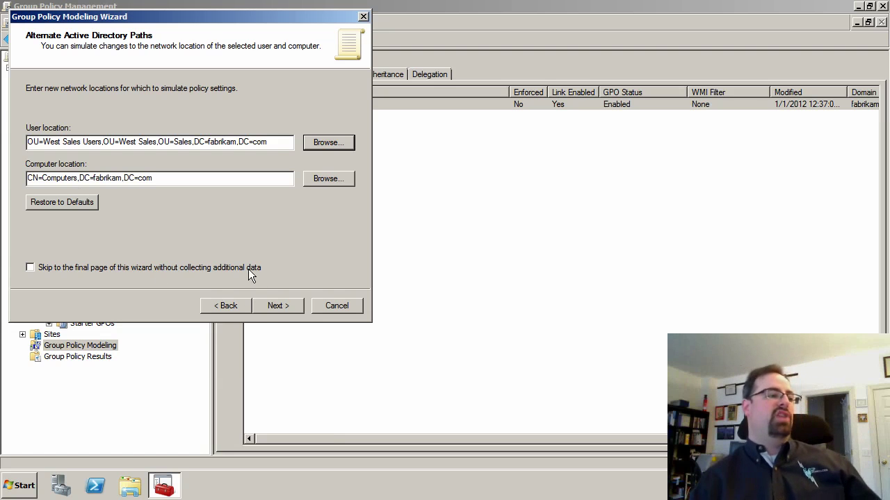
pyautogui.click(284, 310)
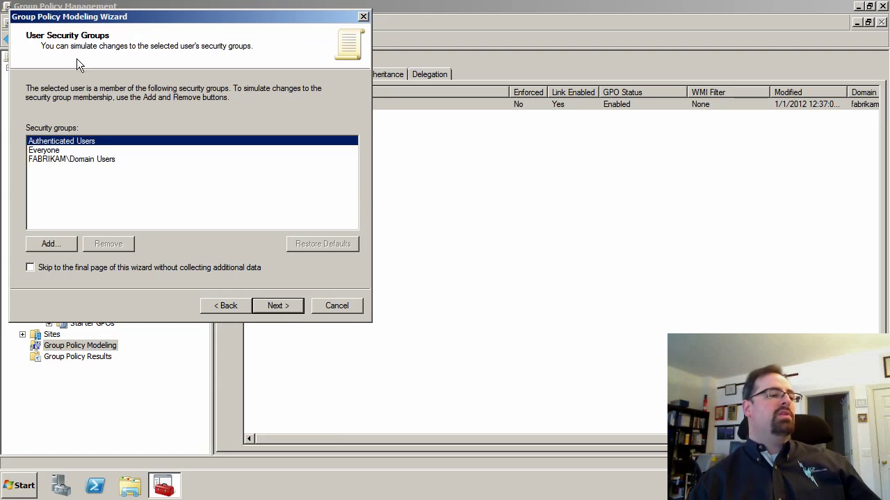
# Step: Keep the default security groups and WMI filters, then process the simulation and finish
pyautogui.click(278, 308)
pyautogui.click(278, 309)
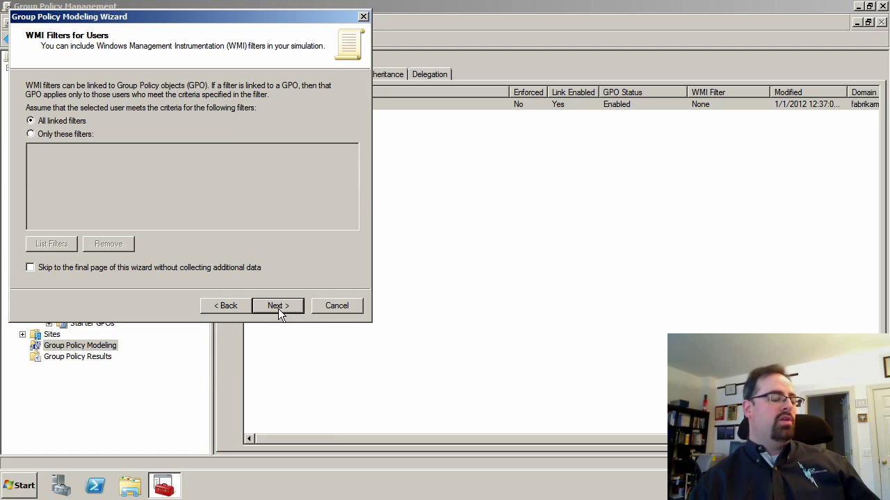
pyautogui.click(278, 309)
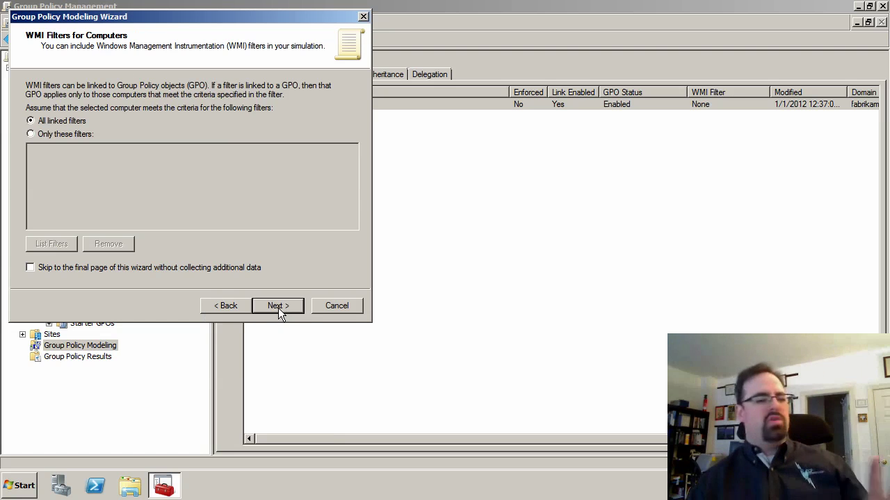
pyautogui.click(278, 309)
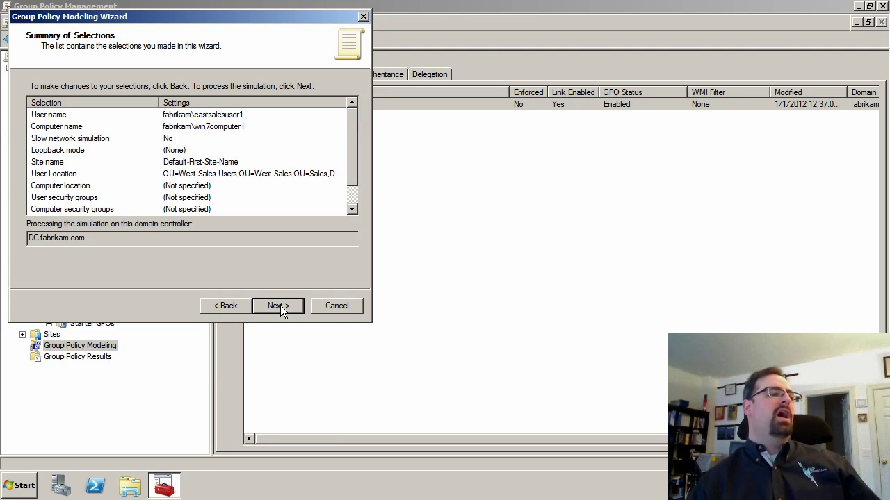
pyautogui.click(280, 309)
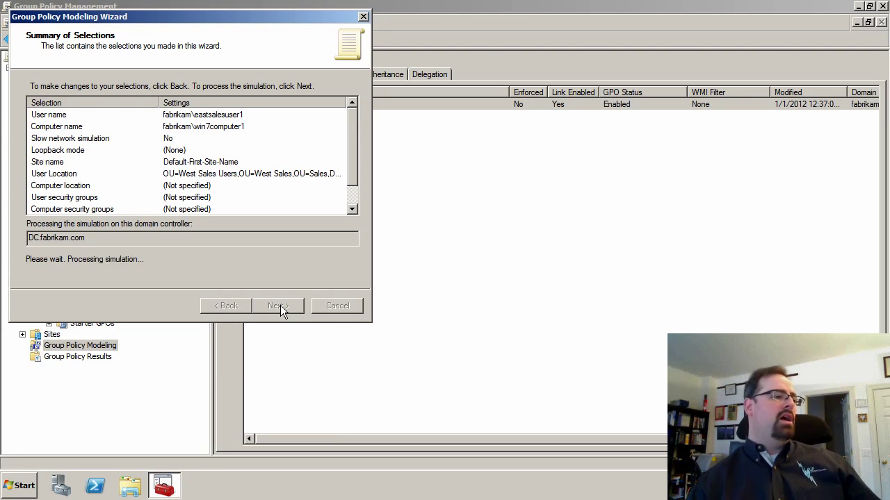
pyautogui.click(280, 305)
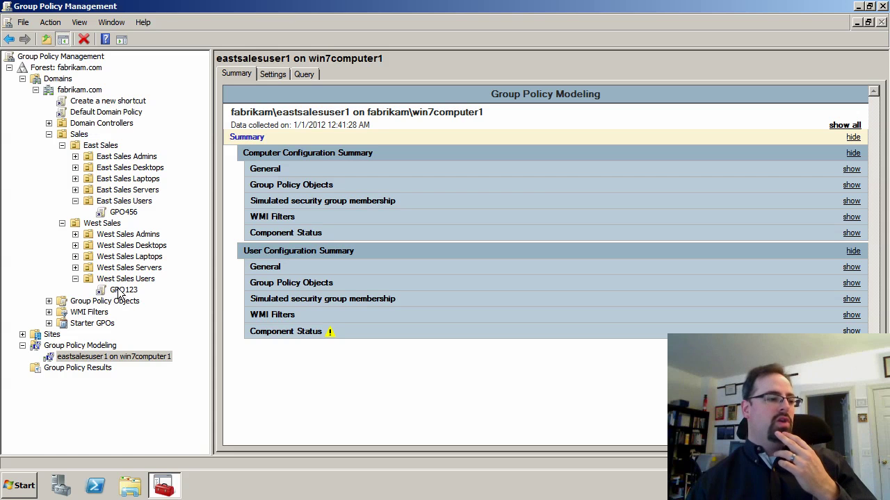
# Step: Expand Group Policy Objects to show the applied GPOs for both user and computer configuration
pyautogui.click(281, 288)
pyautogui.click(286, 302)
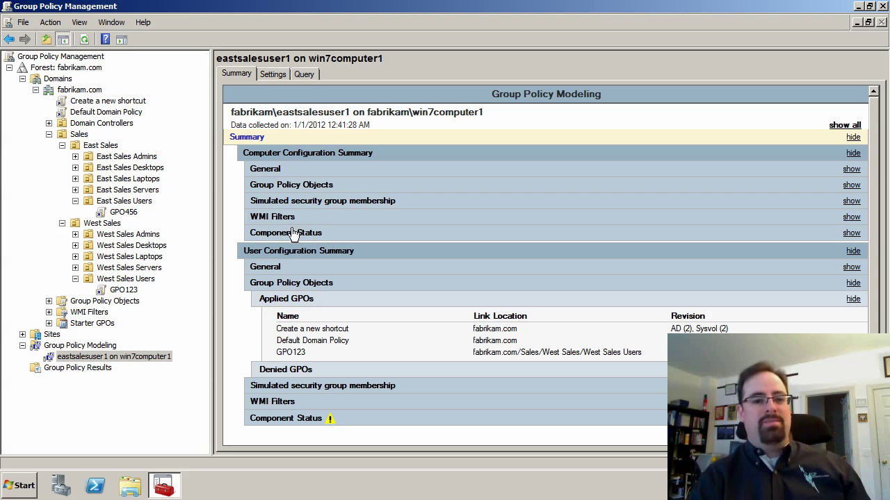
pyautogui.click(291, 185)
pyautogui.click(293, 201)
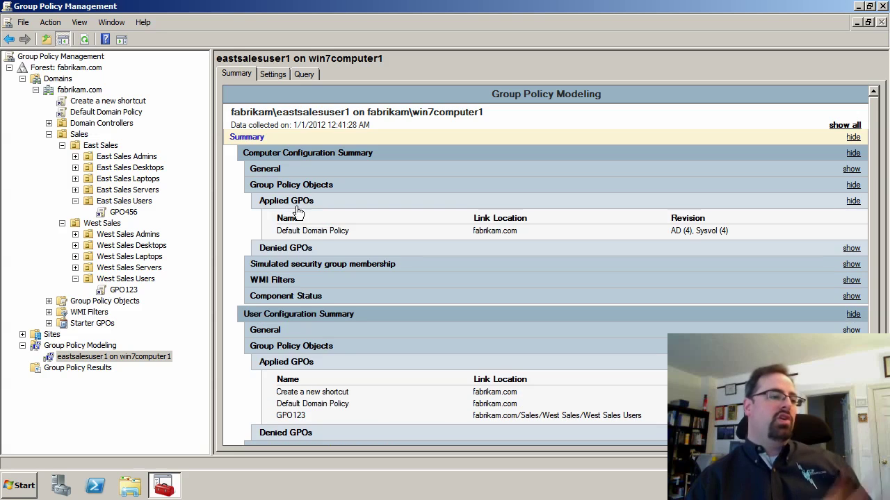
pyautogui.scroll(-2, 313, 243)
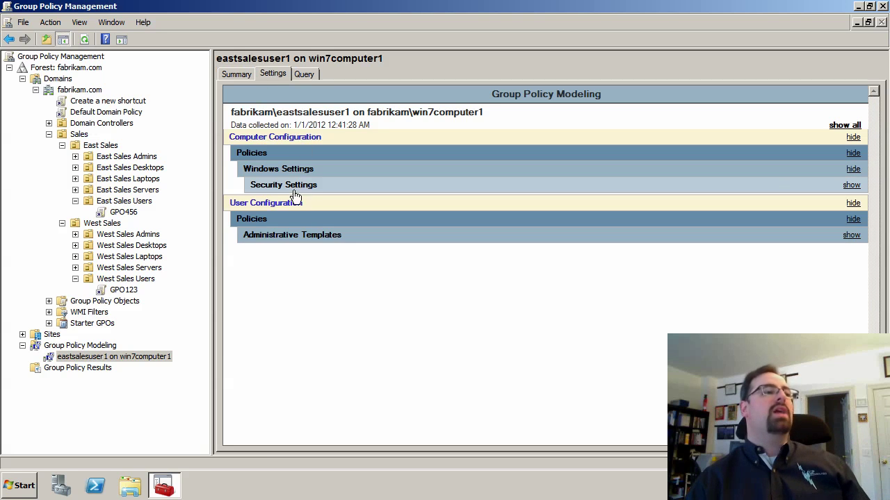
# Step: Expand computer Security Settings and the user Administrative Templates > Start Menu and Taskbar settings
pyautogui.click(292, 185)
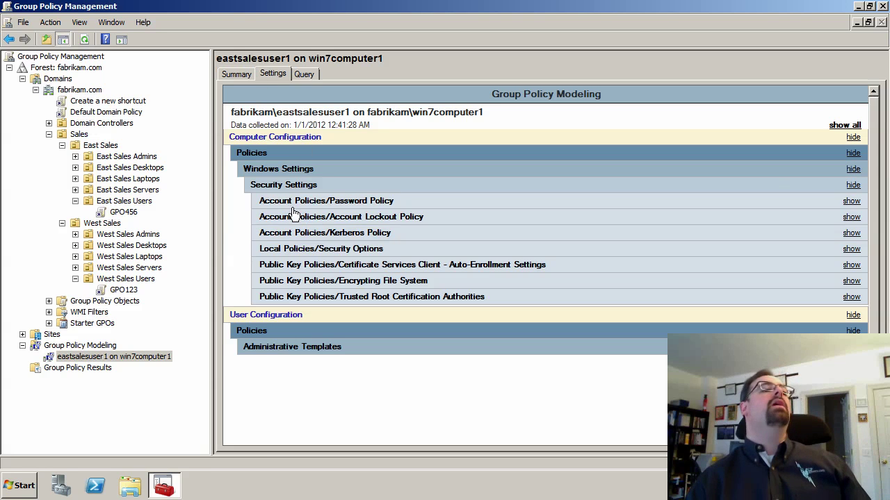
pyautogui.click(276, 347)
pyautogui.click(337, 382)
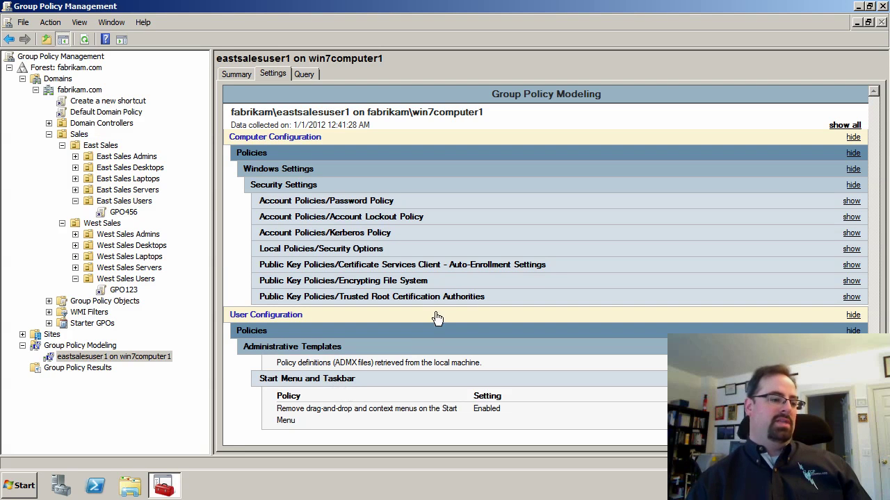